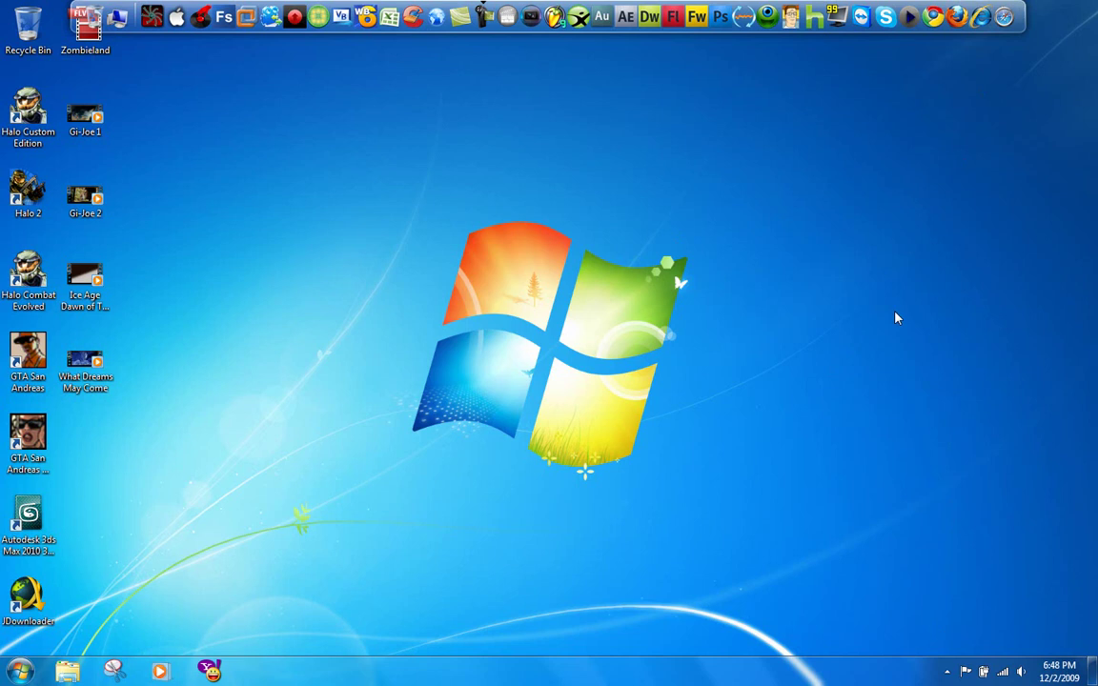
Launch Safari and load gateway.2wire.net to reach the 2Wire System Summary page
click(1003, 16)
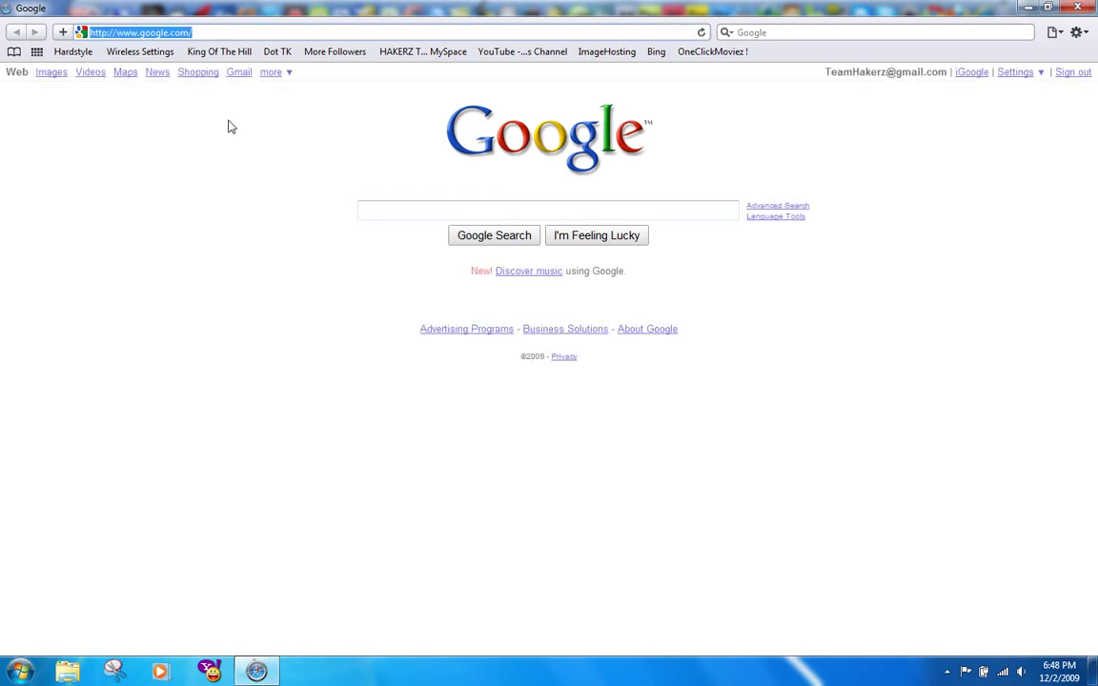
text(gateway.)
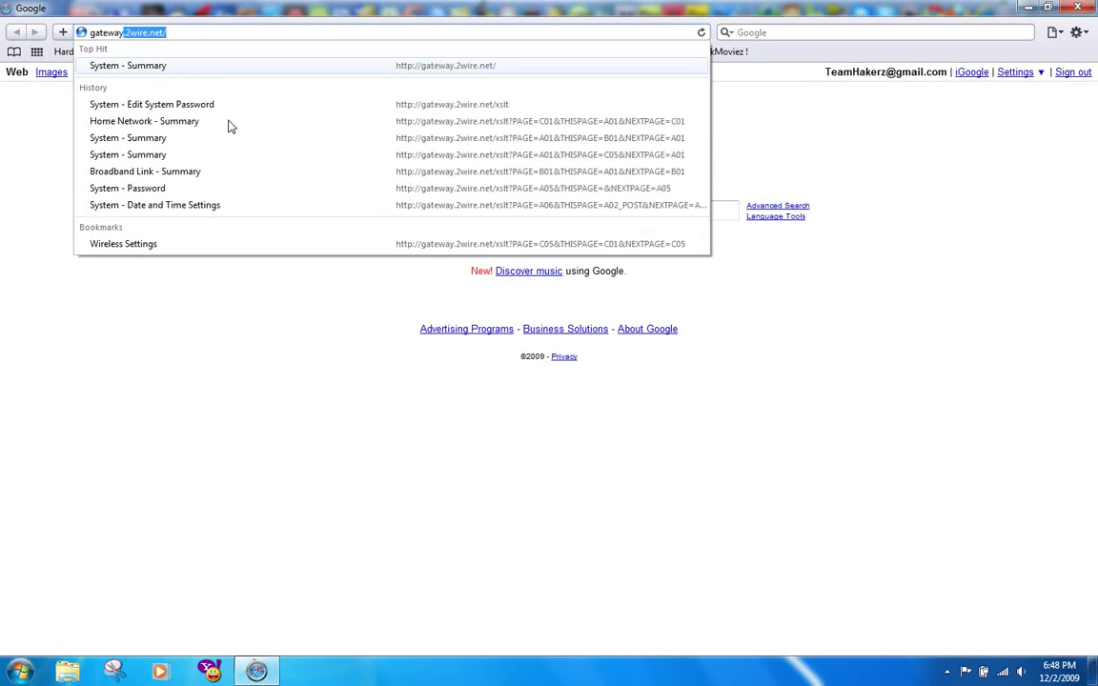
text(2wire.net)
key(Return)
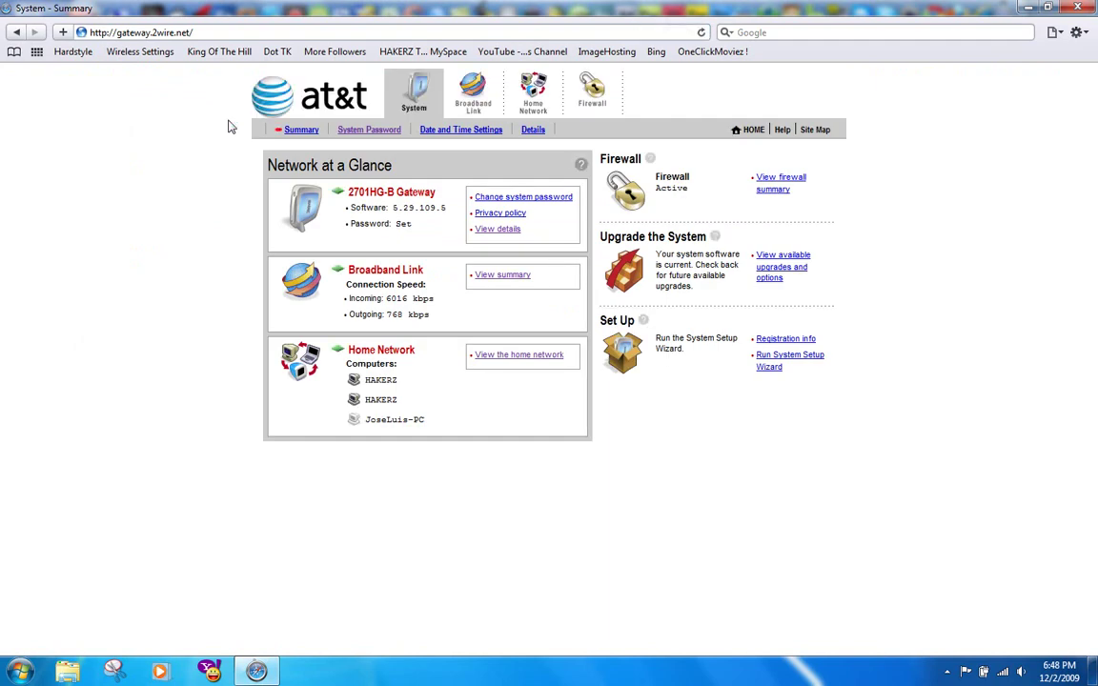
Switch to the Home Network tab to see local devices and the 2WIRE245 wireless status
click(534, 96)
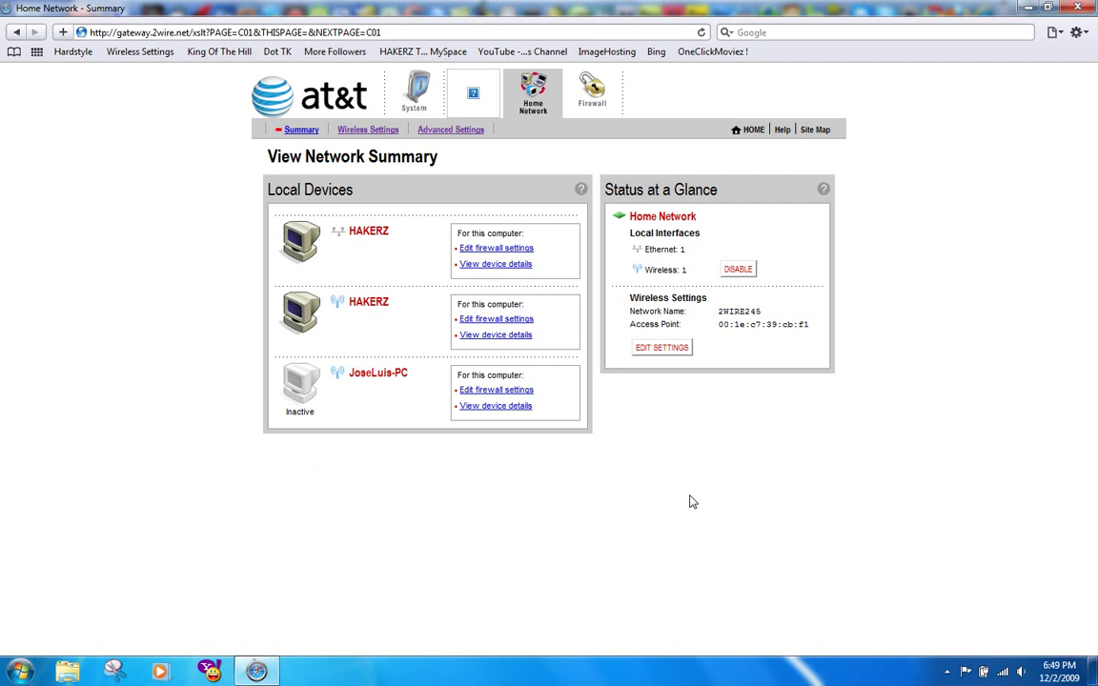
Unlock wireless editing with the system password and scroll to 2WIRE245's WEP-Open security settings
click(656, 351)
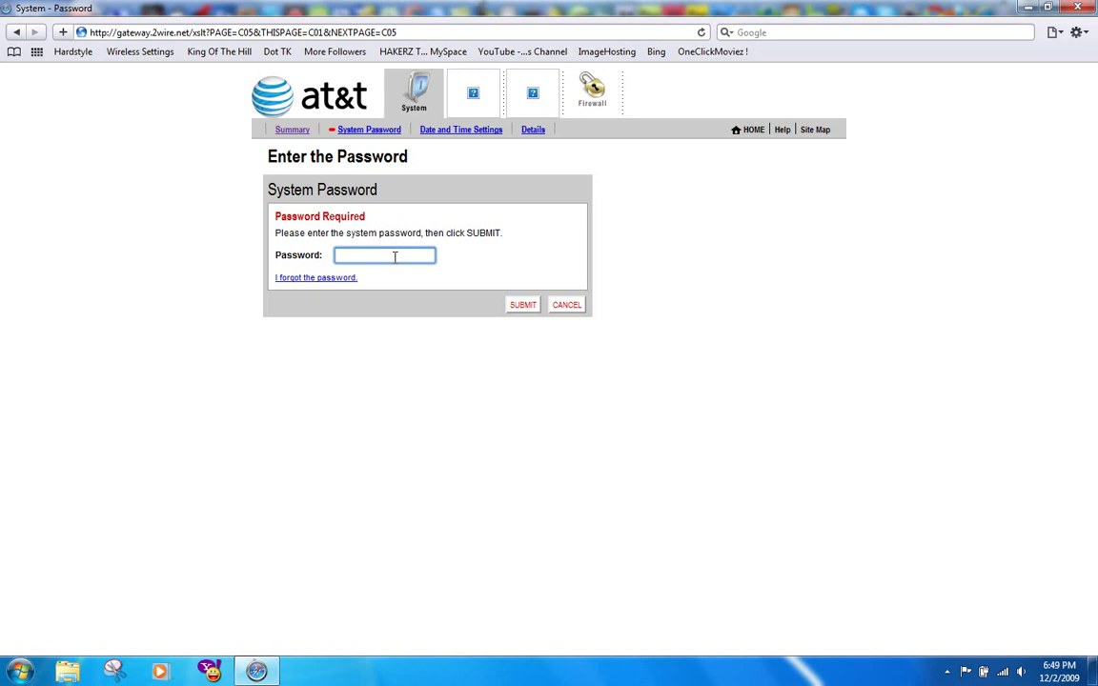
text(•••••••)
click(527, 306)
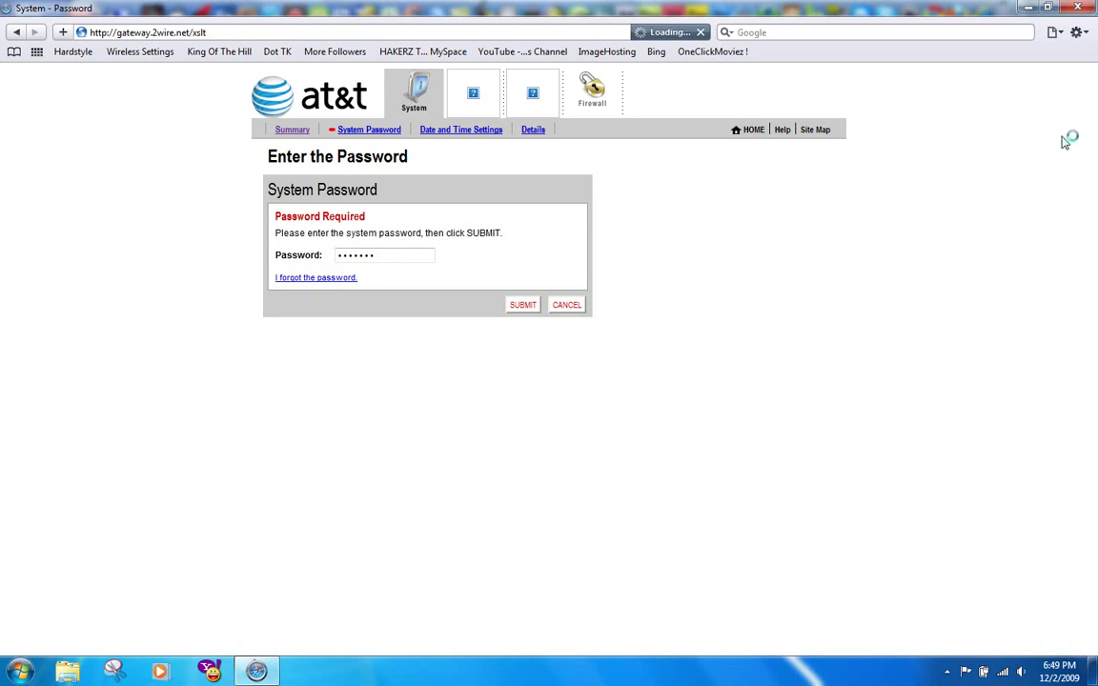
drag(1092, 134, 1091, 214)
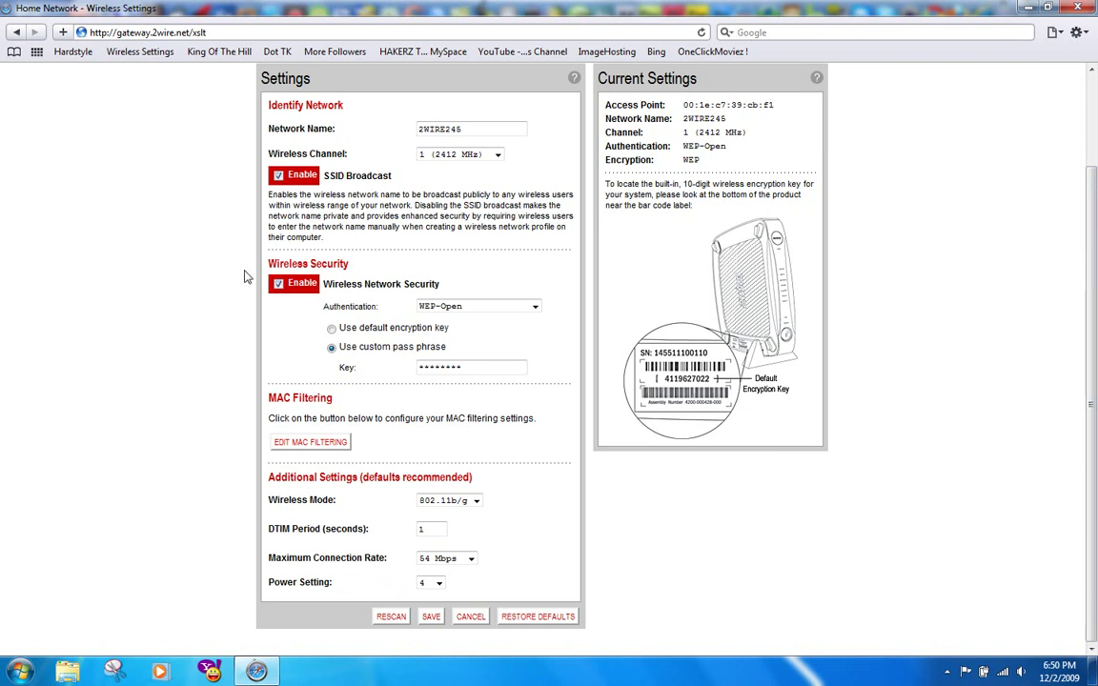
Keep WEP-Open authentication, empty the custom pass phrase Key field, and close Safari
click(531, 306)
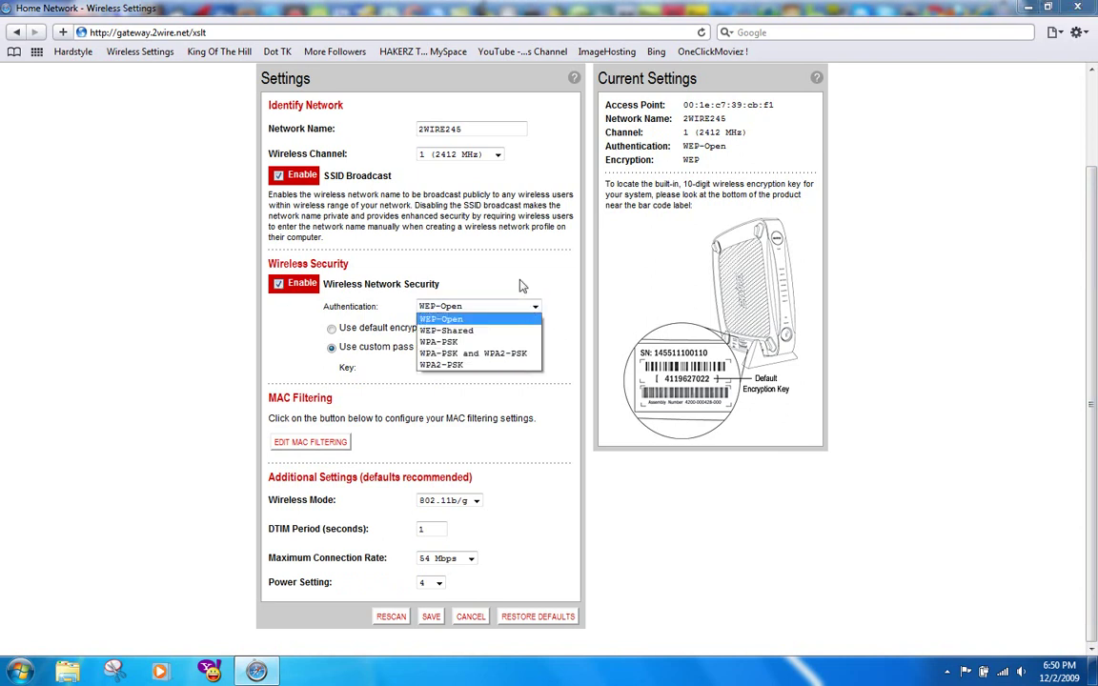
click(480, 306)
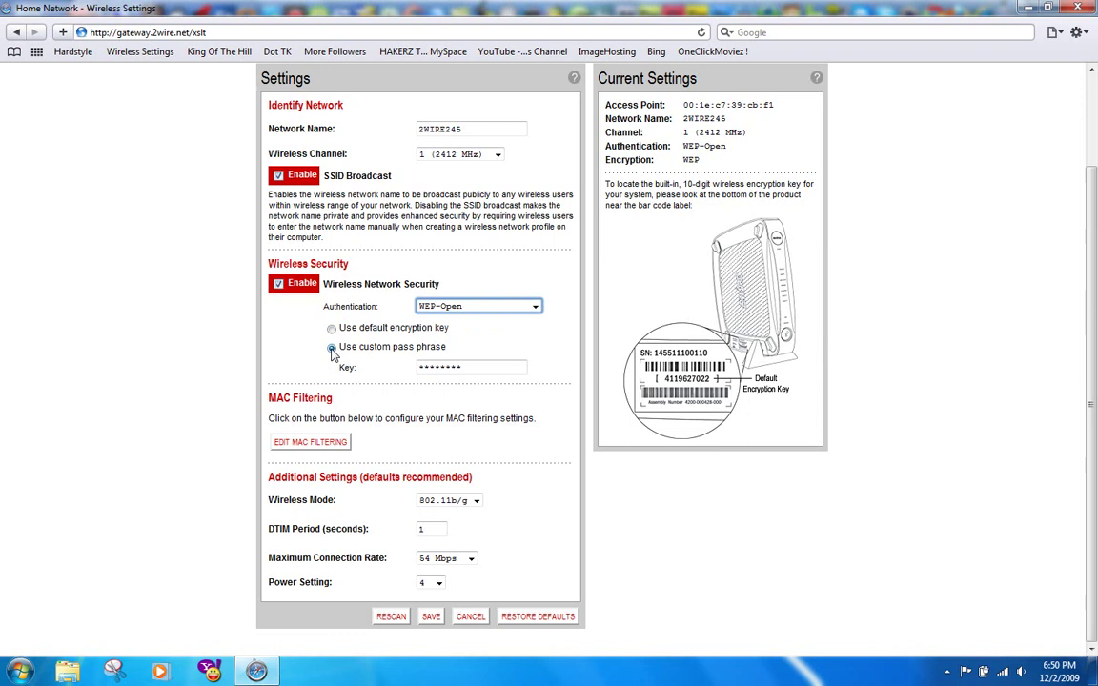
key(Tab)
key(Tab)
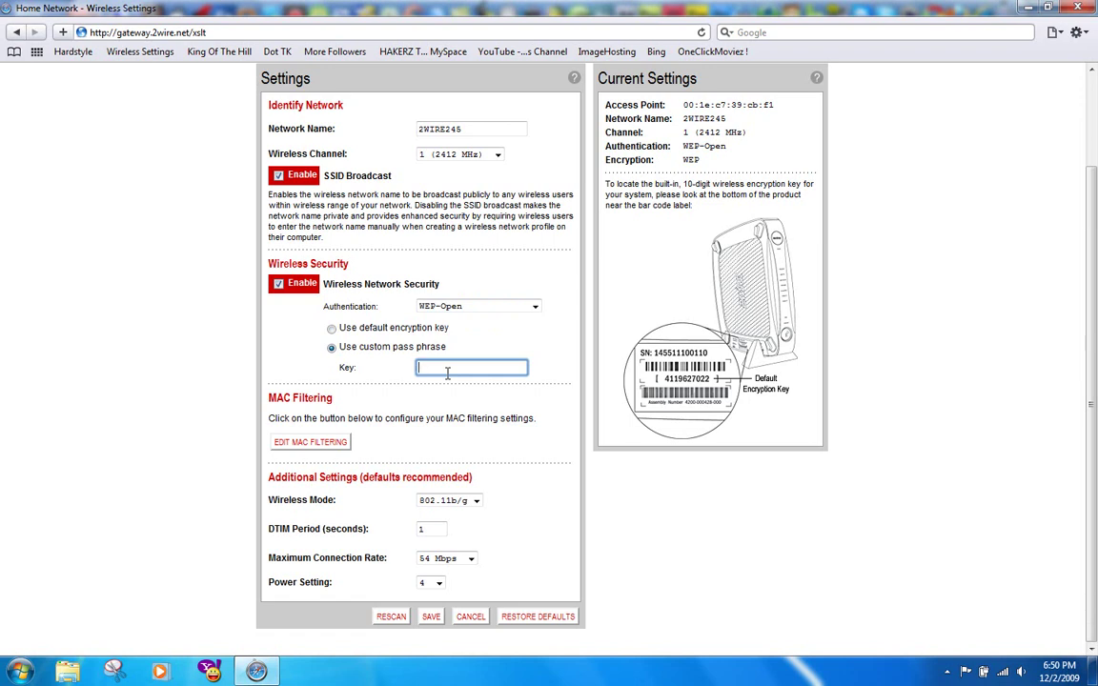
click(1092, 276)
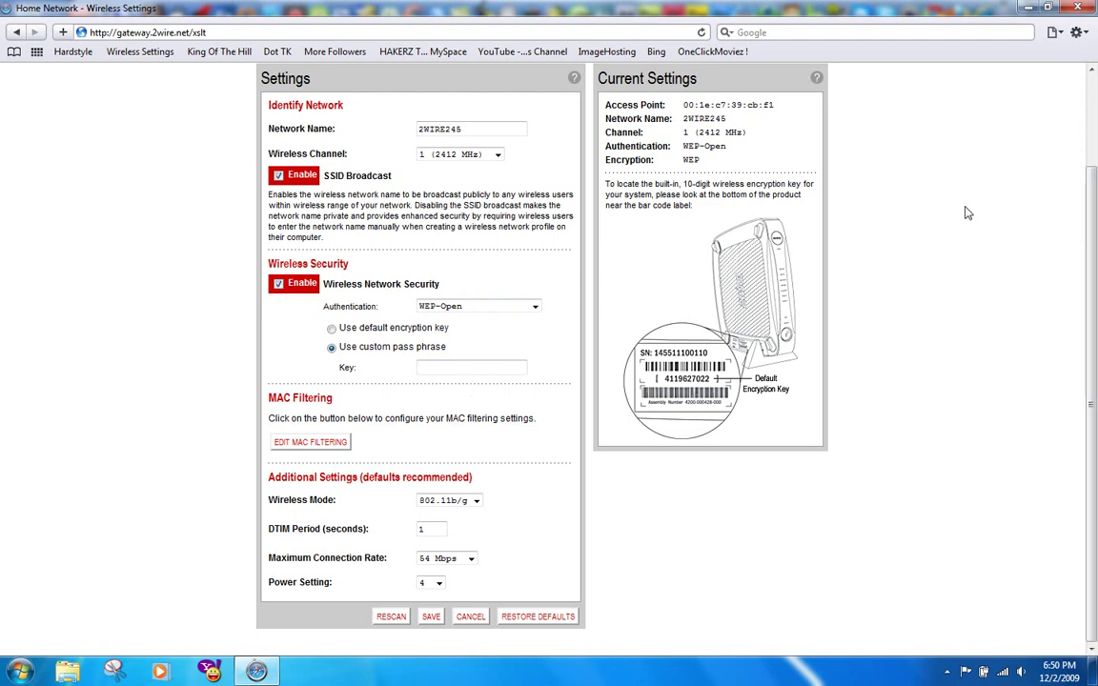
click(1077, 8)
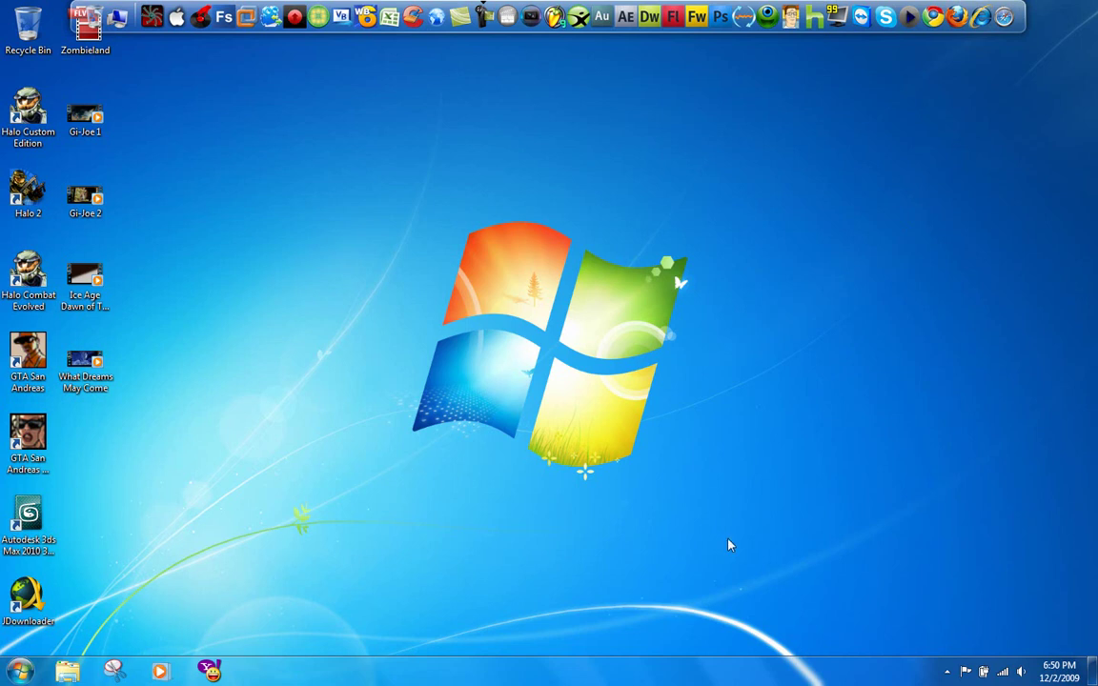
click(1002, 672)
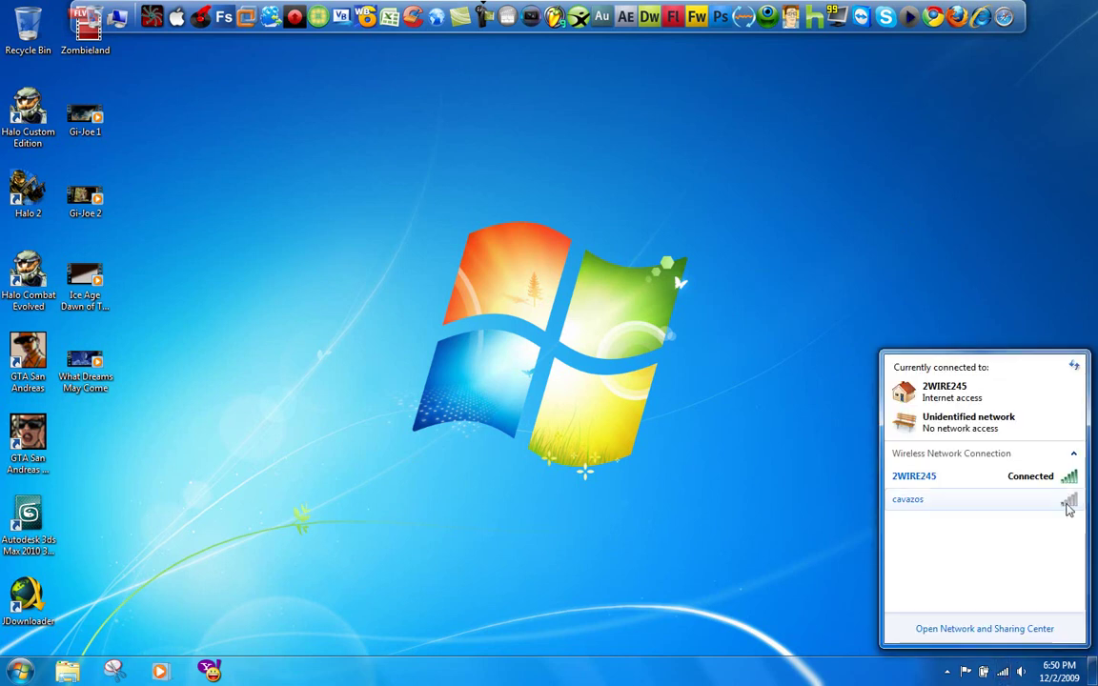
click(769, 473)
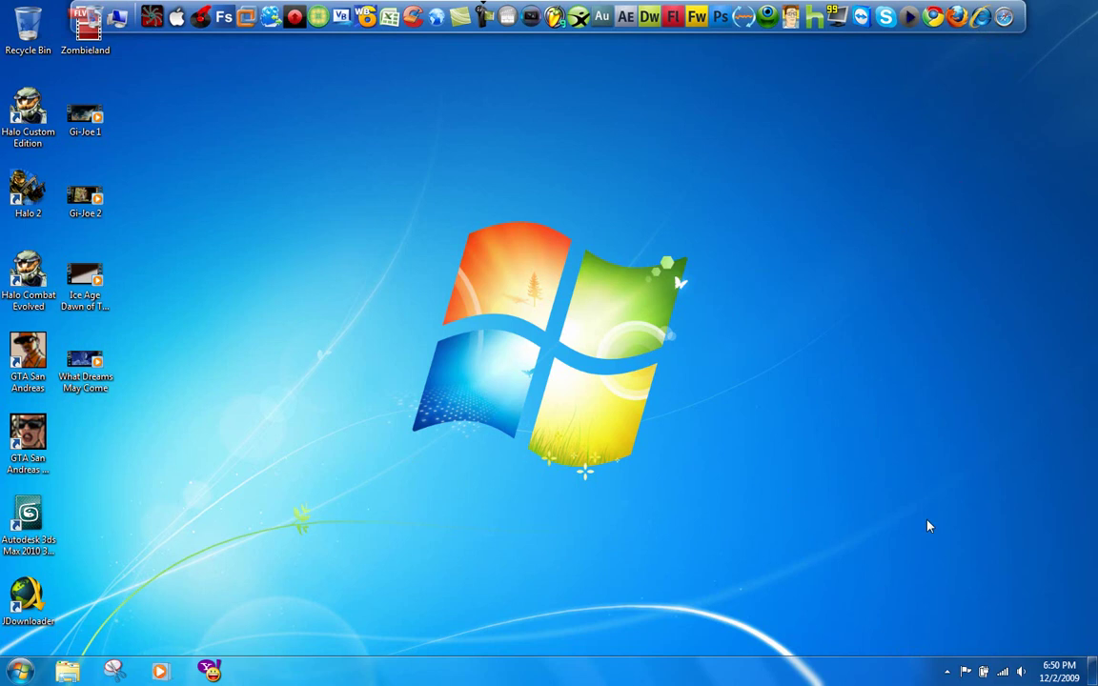
click(1001, 676)
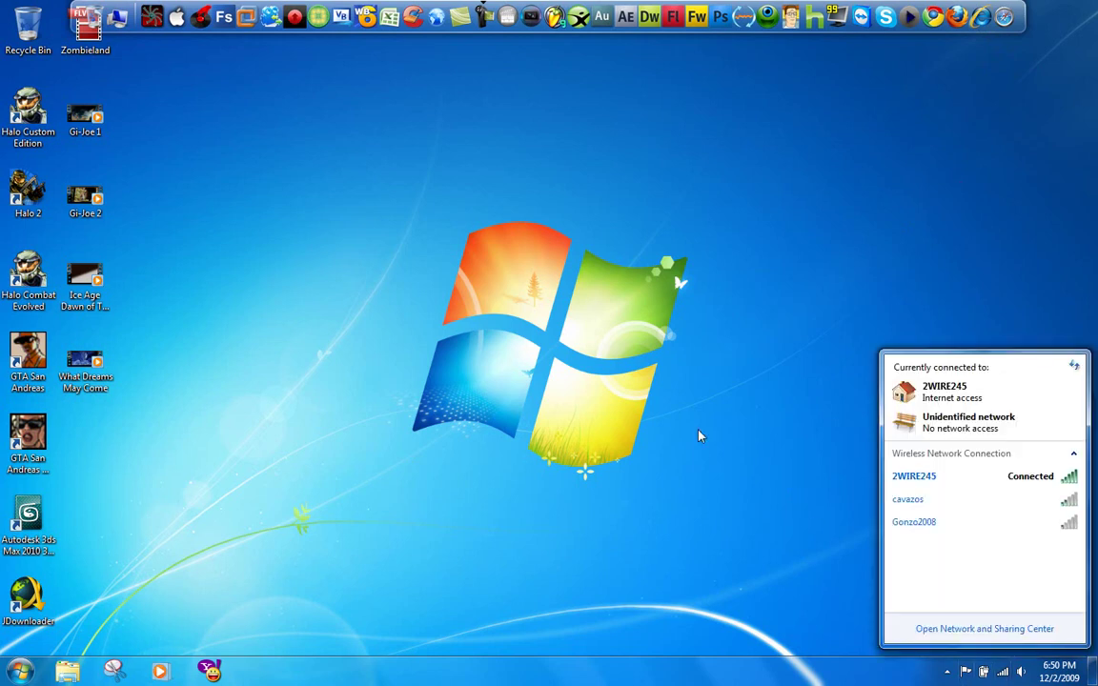
click(949, 629)
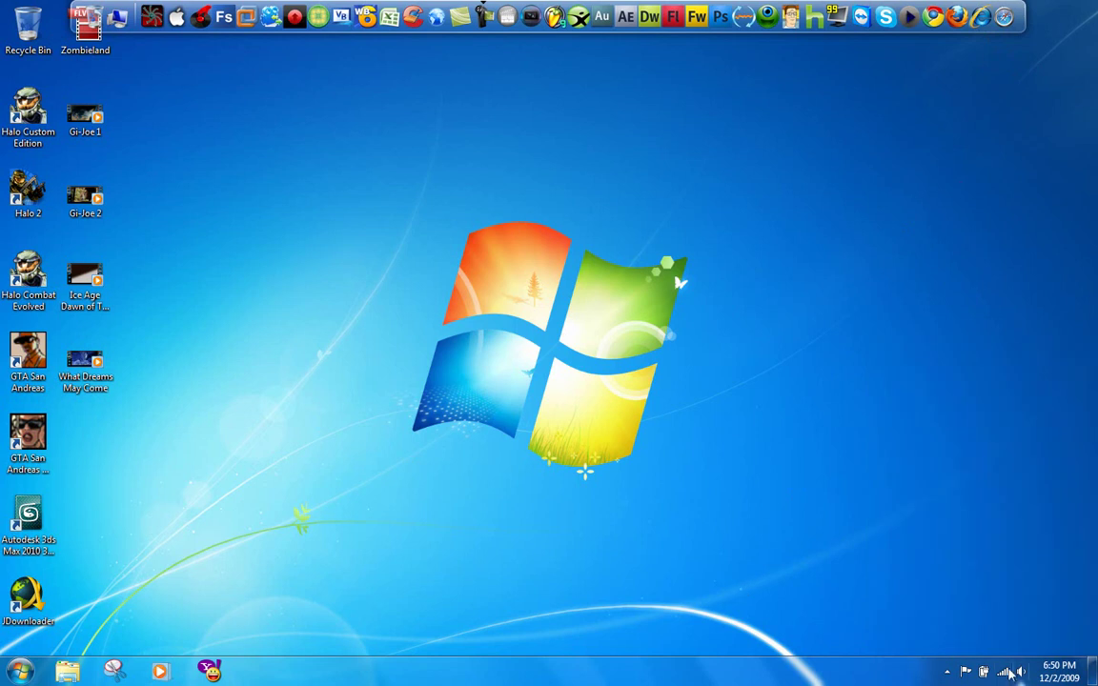
Find the Network and Sharing Center via Start search, review 2WIRE245's Home network location unchanged, then close it
click(29, 674)
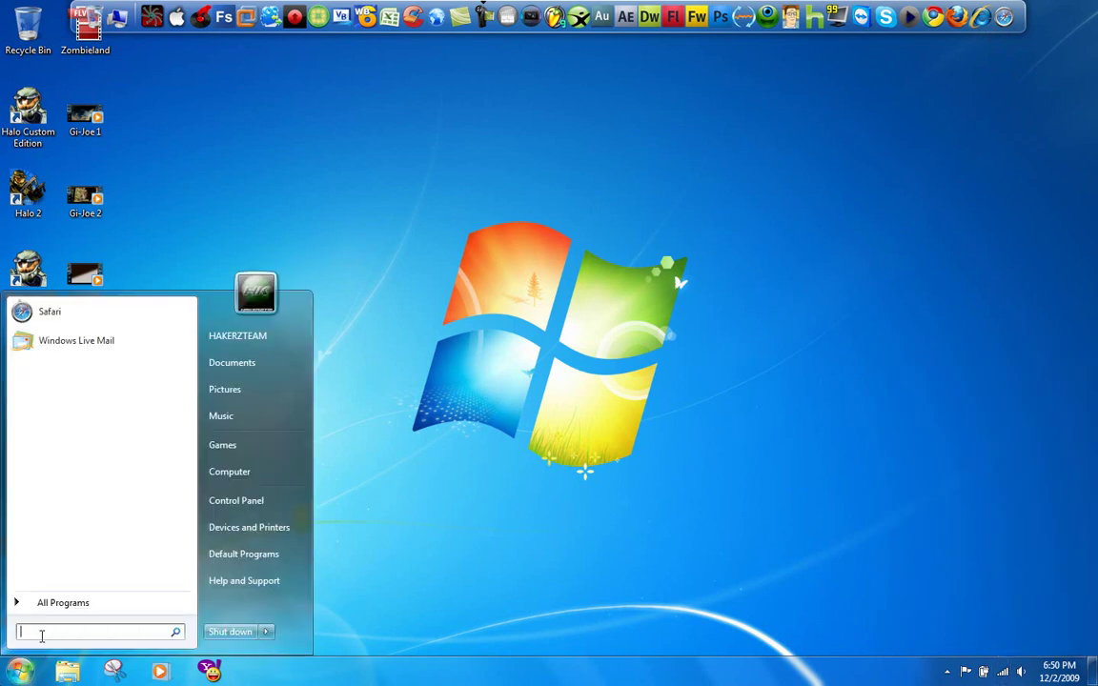
text(net)
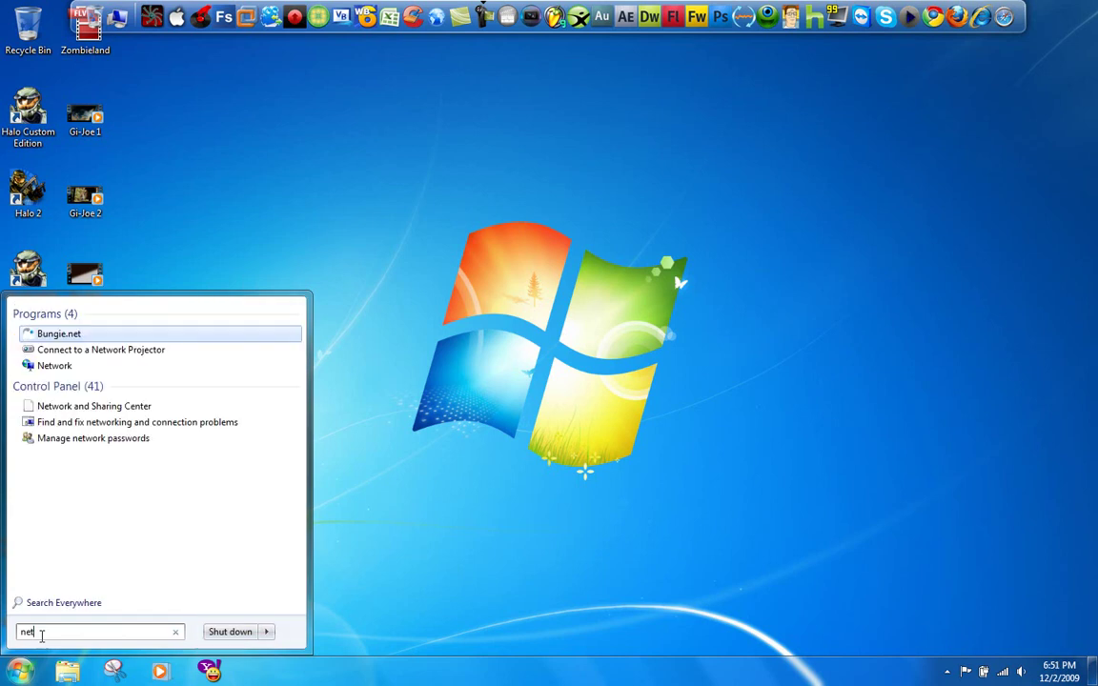
text(work)
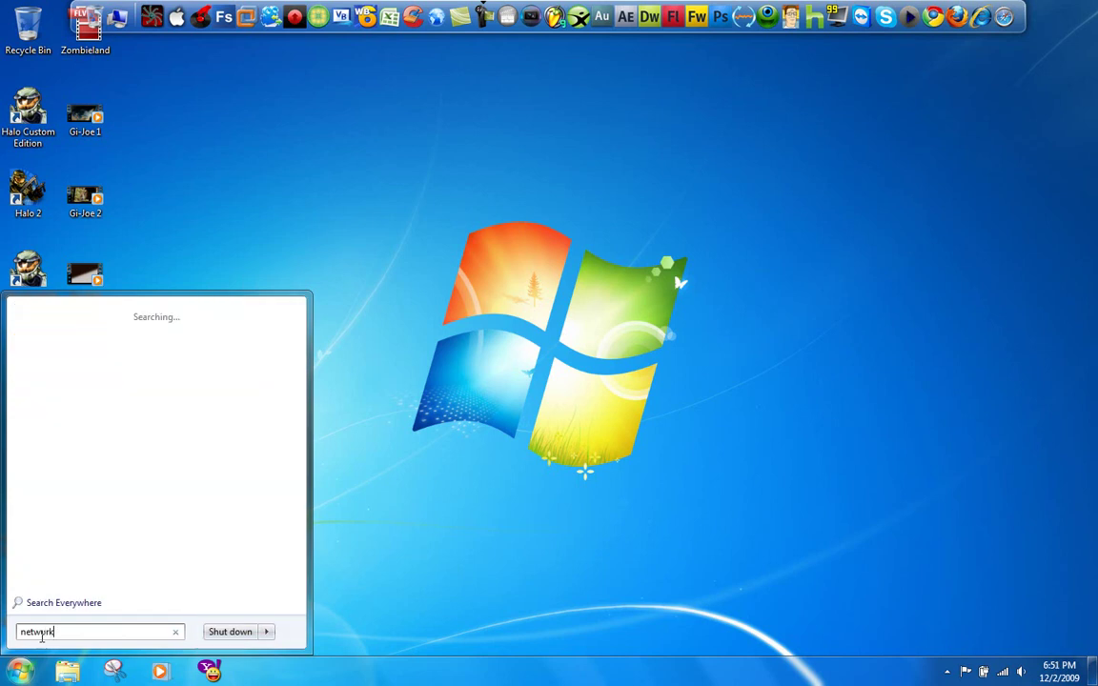
text( and )
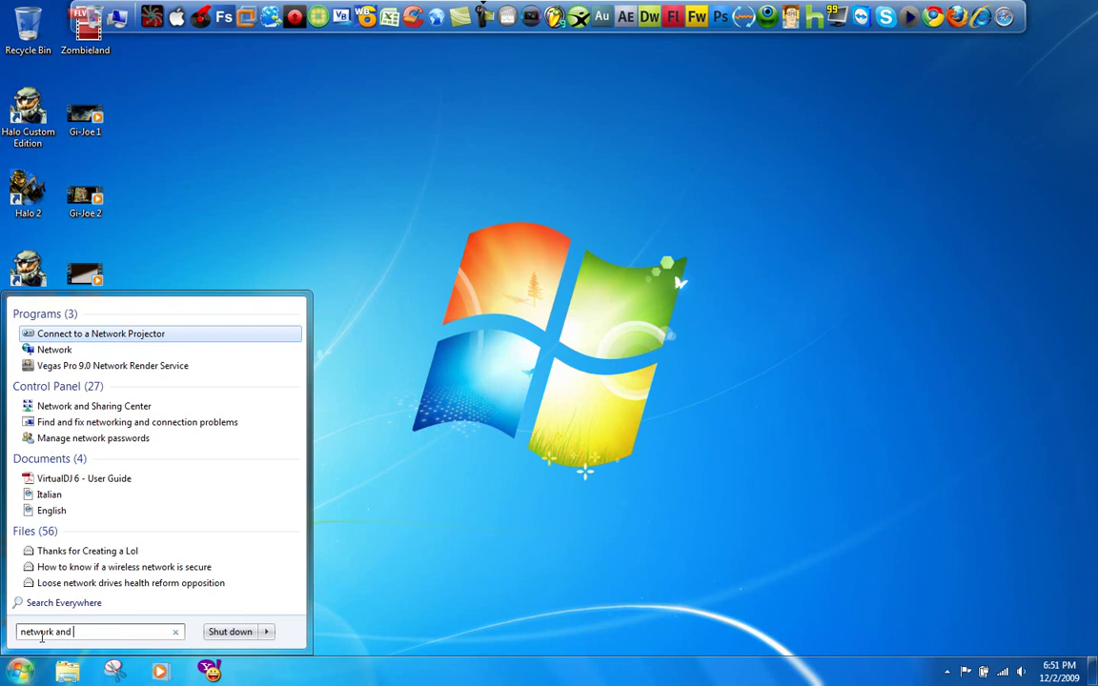
text(sharing)
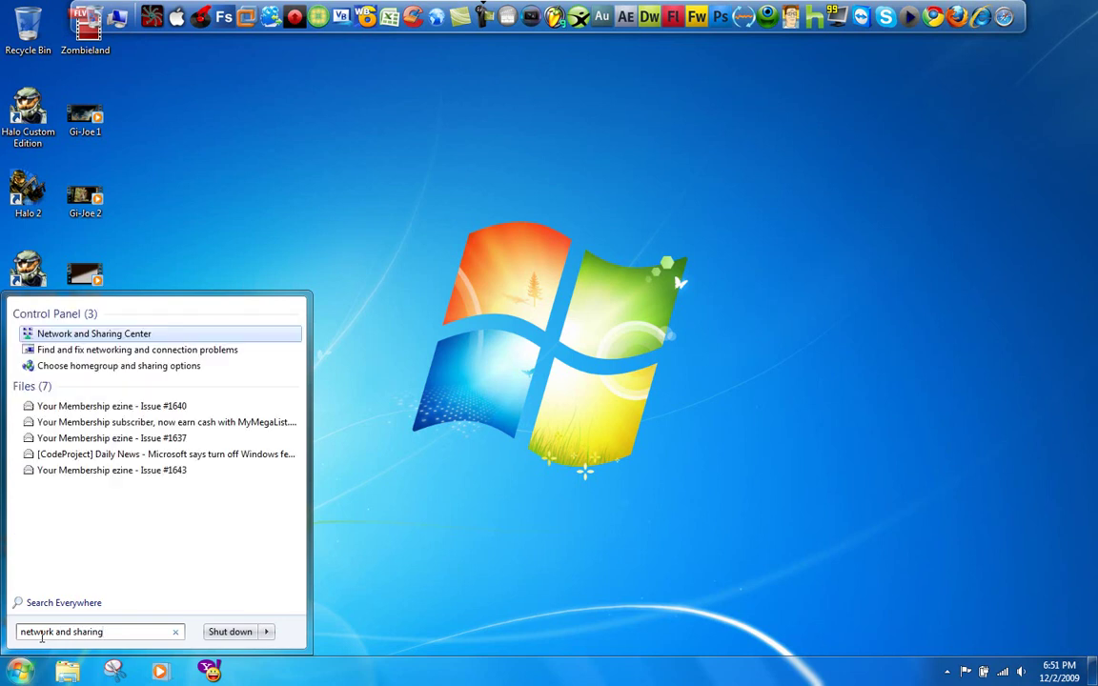
click(112, 335)
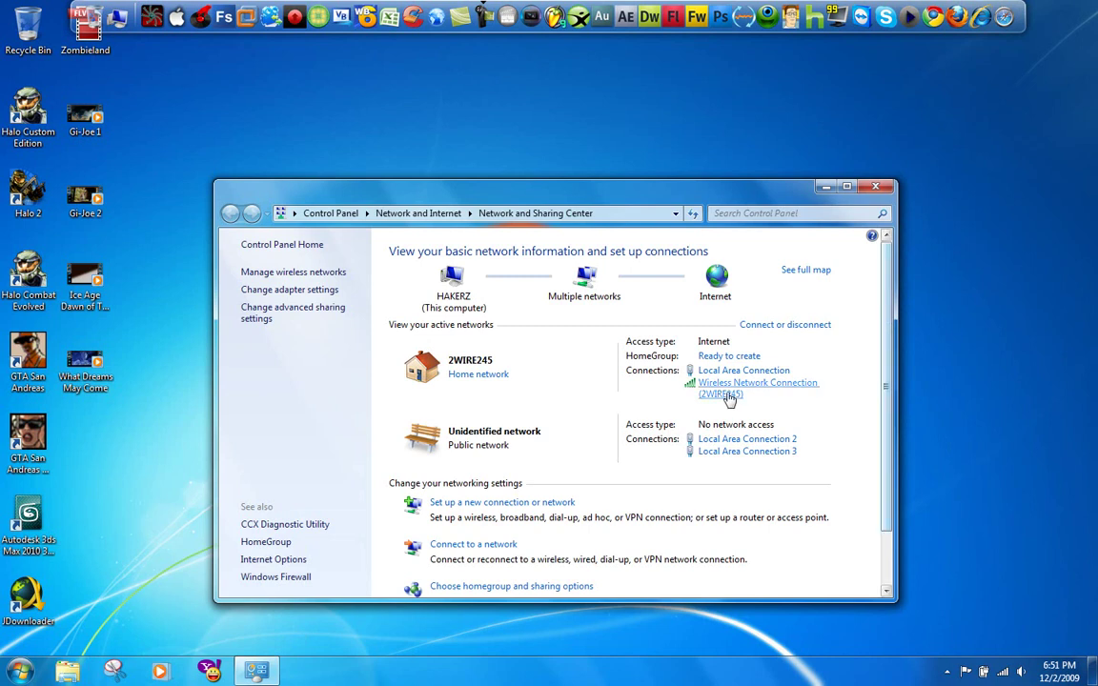
click(467, 377)
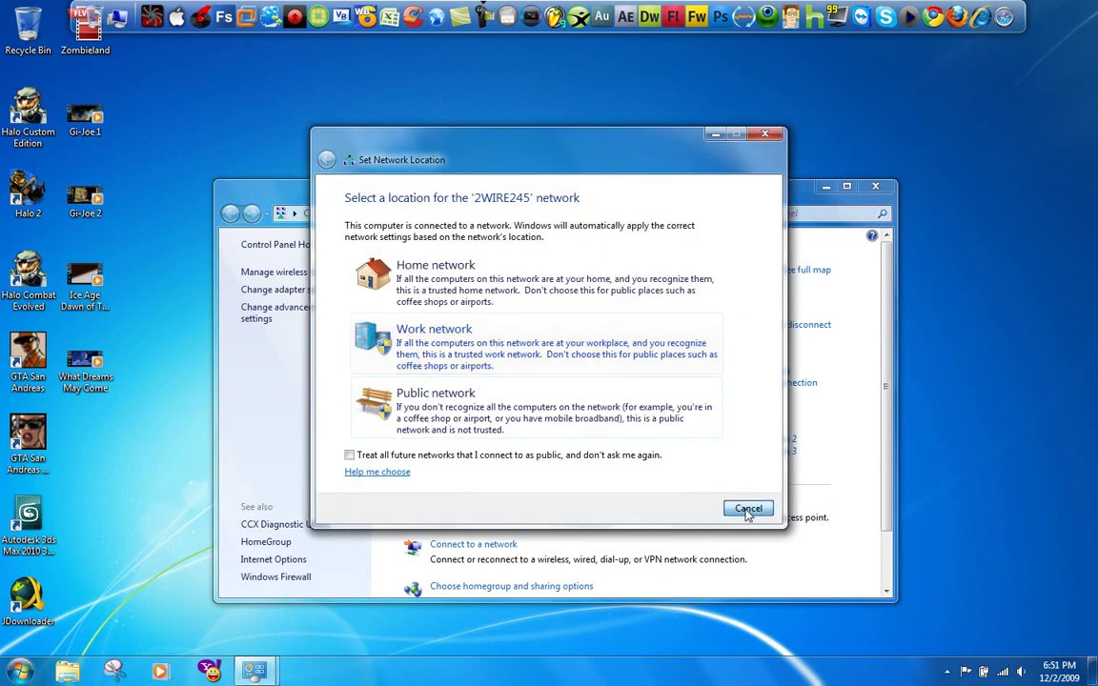
click(748, 508)
scroll(867, 276, down, 2)
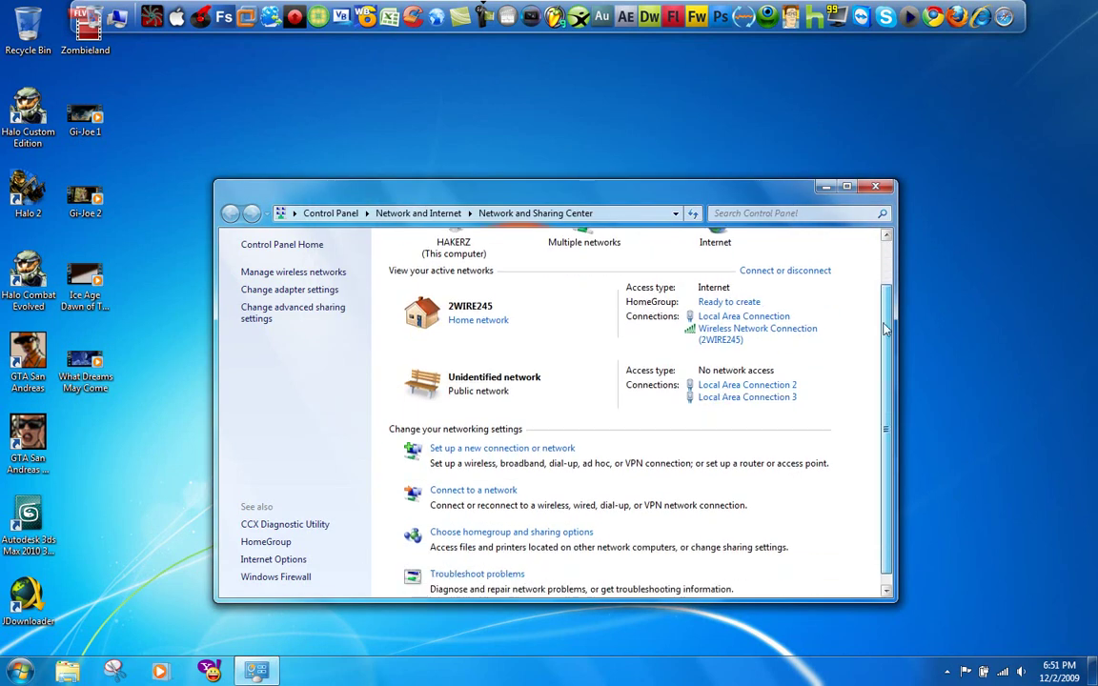
click(874, 186)
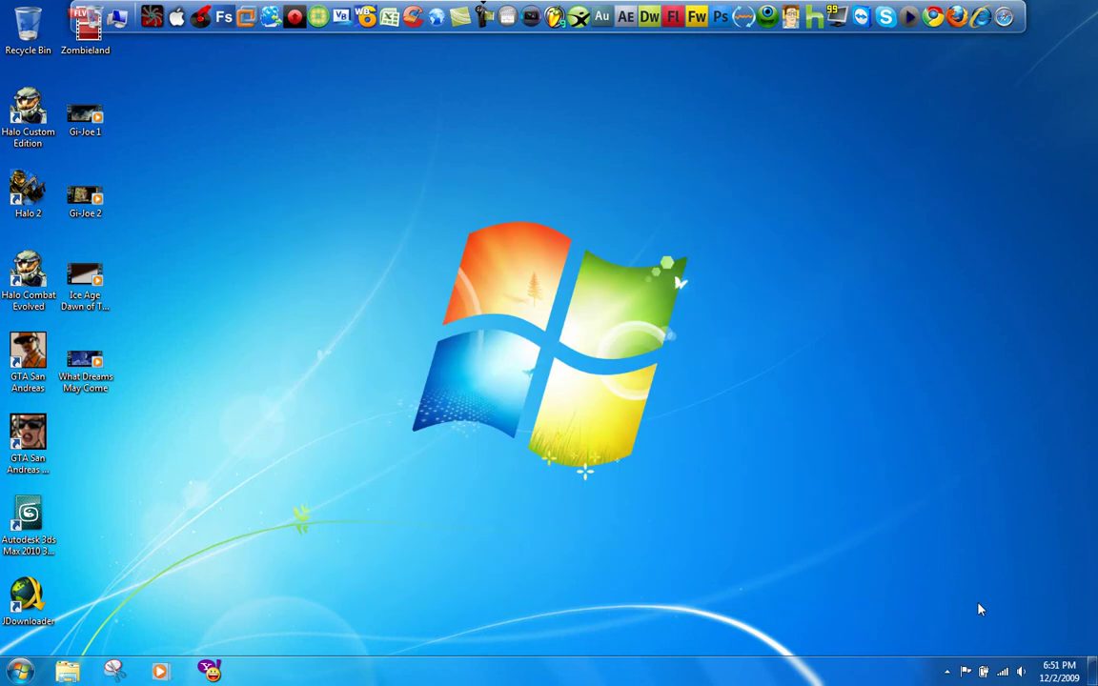
Show the tray's wireless list, with 2WIRE245 connected using WEP beside cavazos and SpaceNet
click(1005, 674)
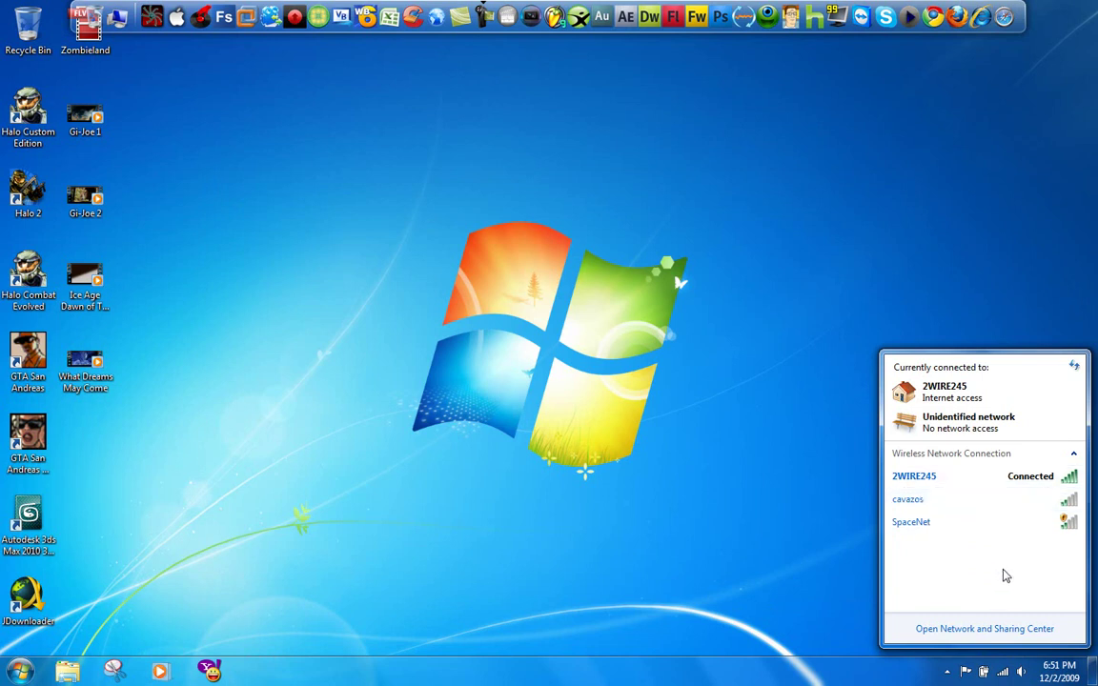
Open 2WIRE245's Wireless Network Properties and review its Connection and Security tabs
mouse_move(1065, 529)
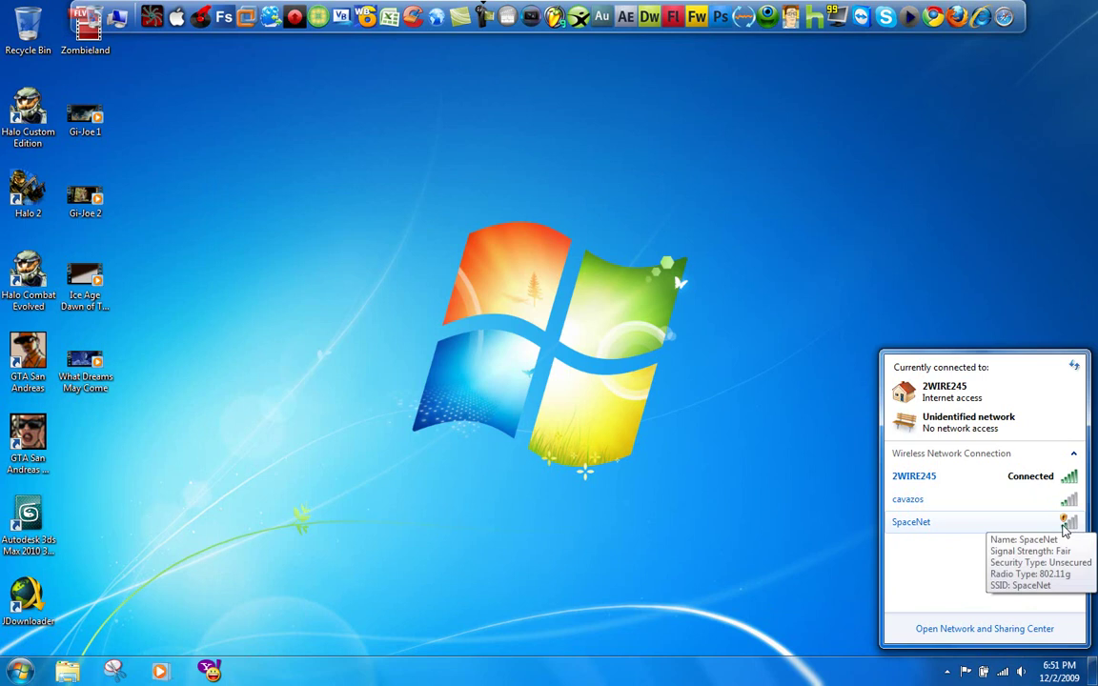
mouse_move(944, 478)
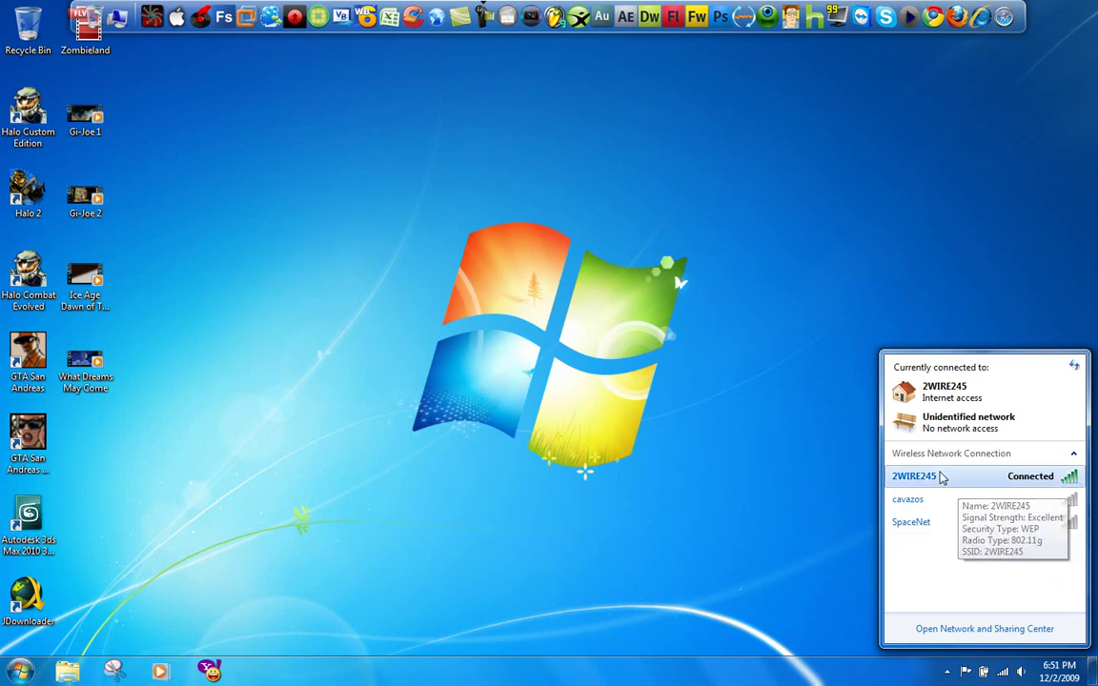
right_click(941, 476)
click(986, 516)
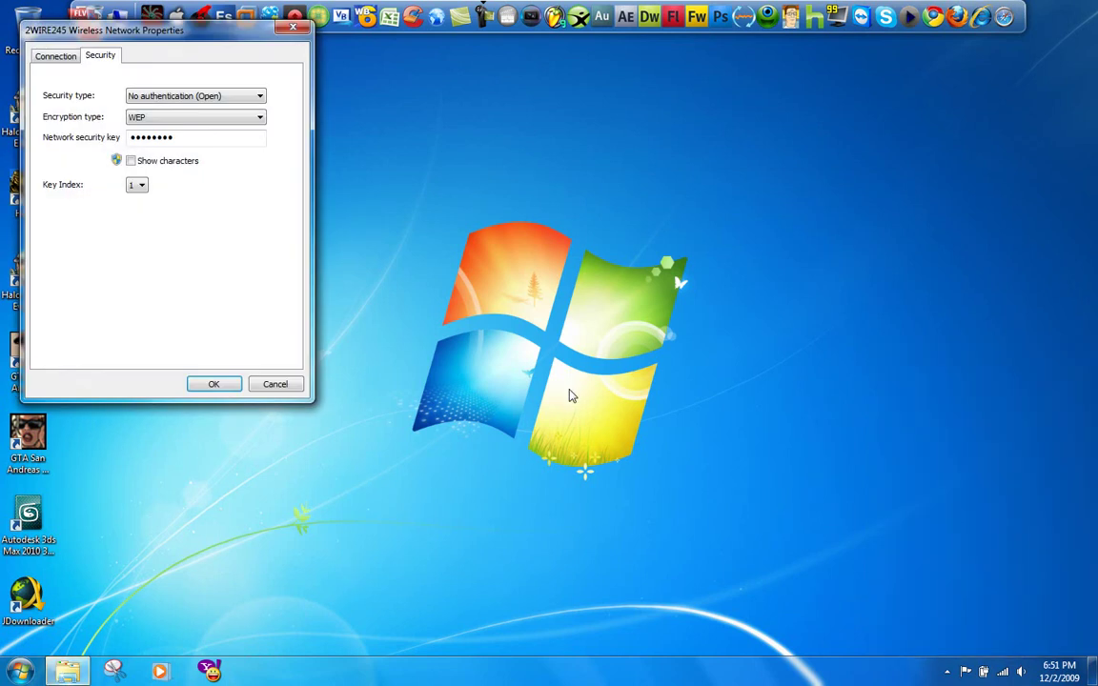
click(55, 55)
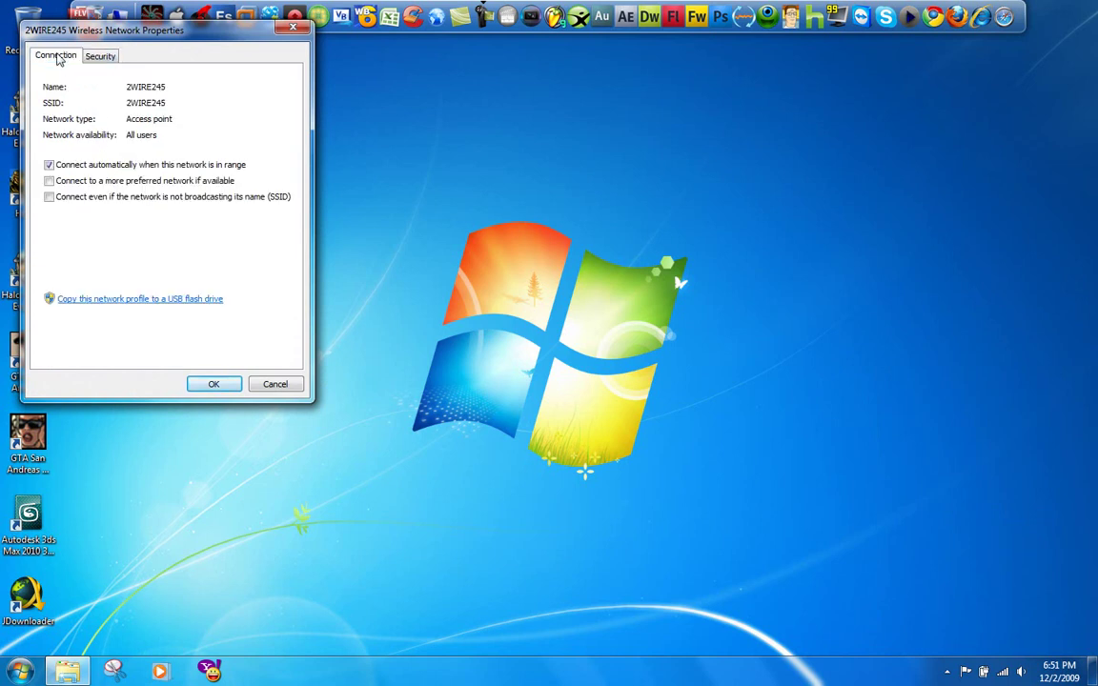
click(100, 57)
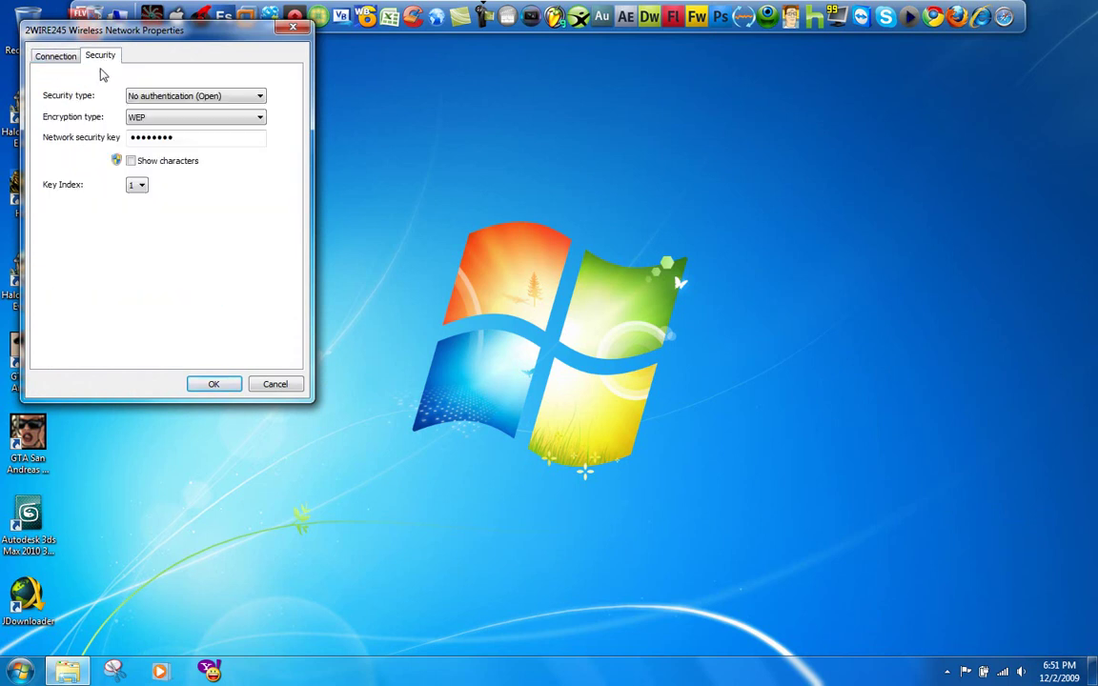
Erase the masked network security key, then cancel the dialog without saving
click(191, 144)
click(1004, 17)
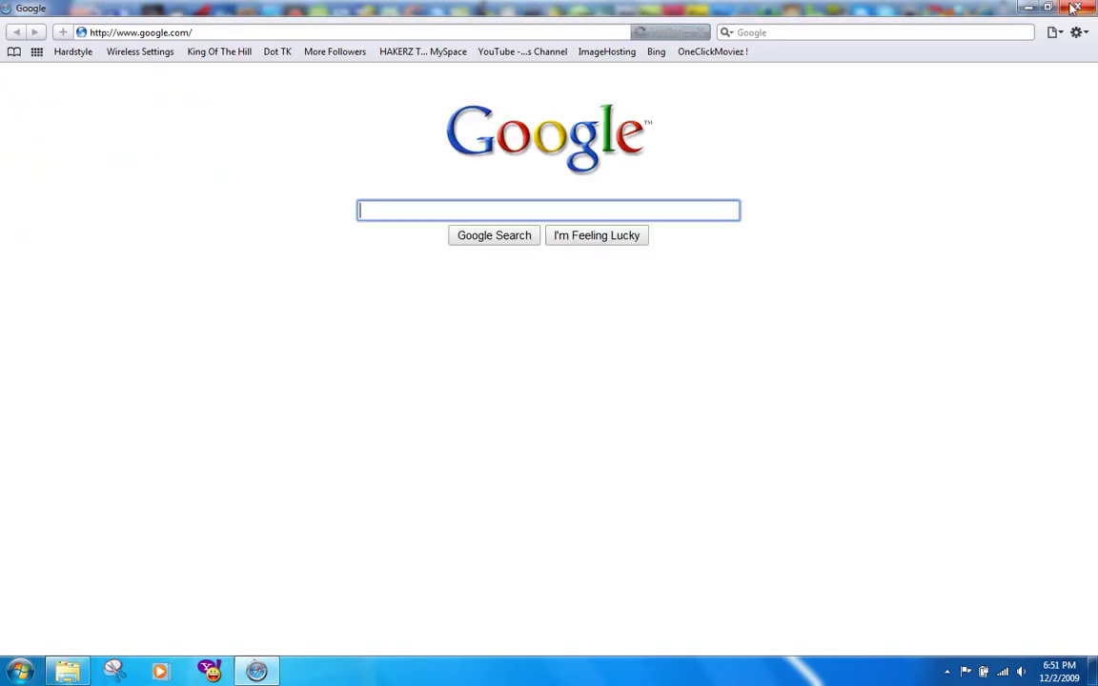
key(alt+F4)
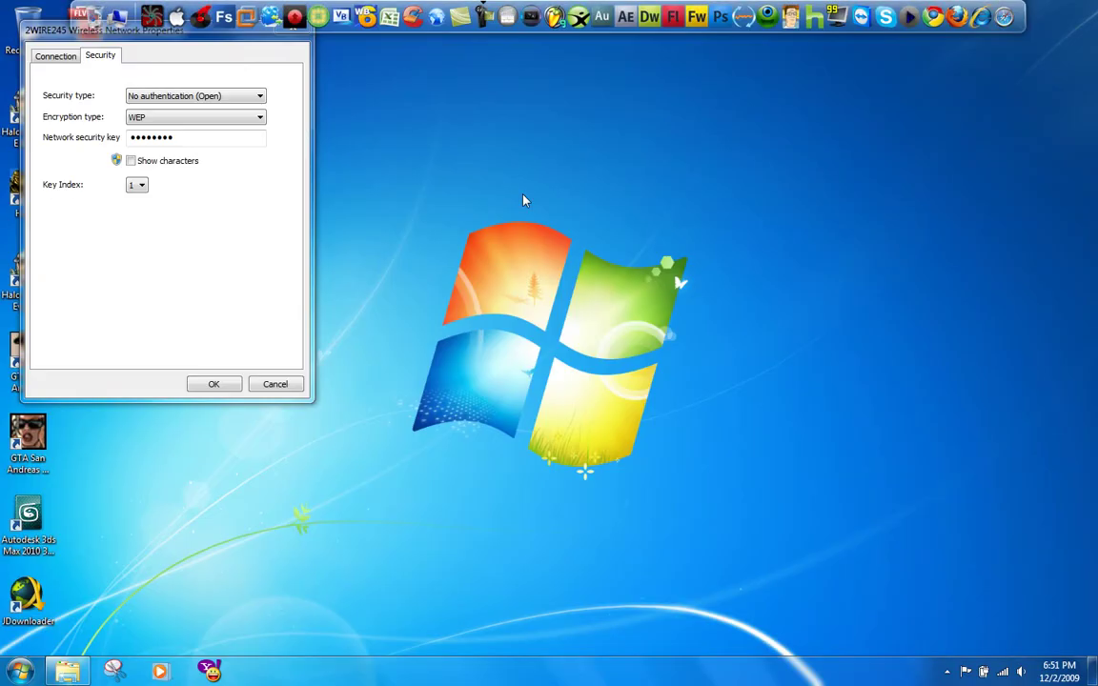
double_click(211, 139)
key(BackSpace)
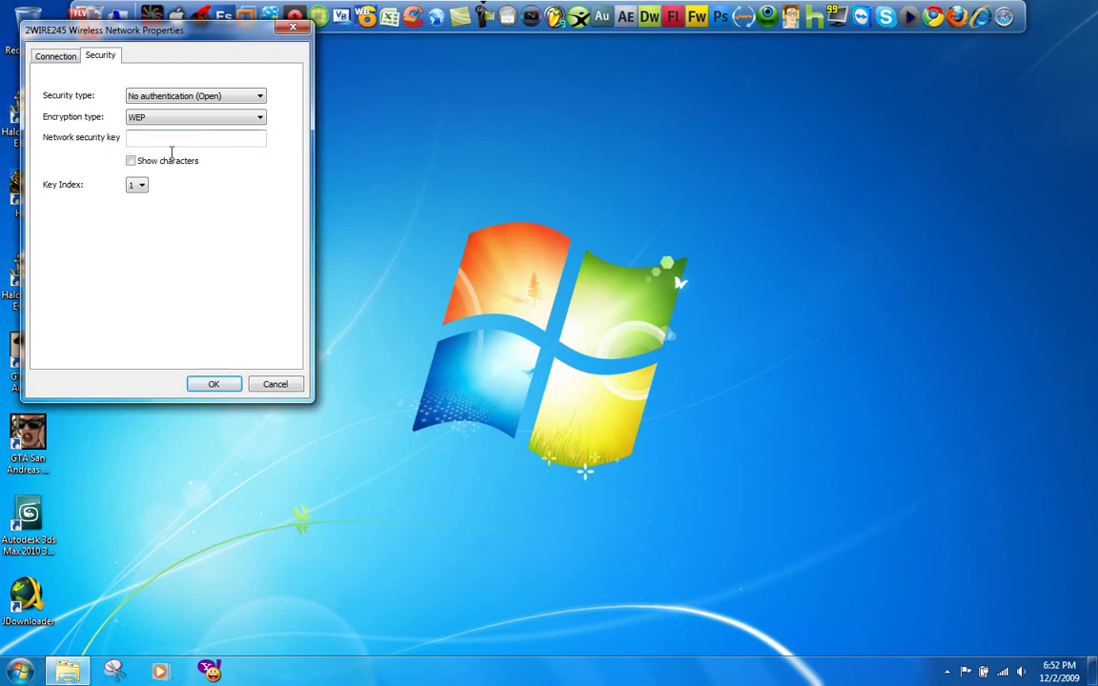
click(267, 386)
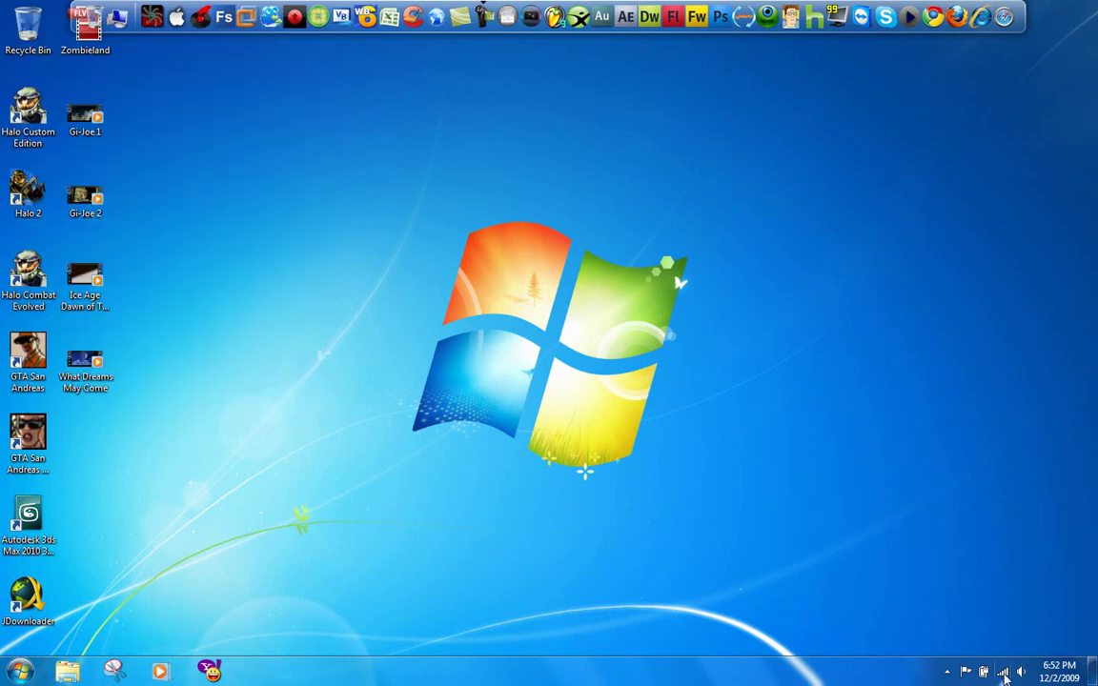